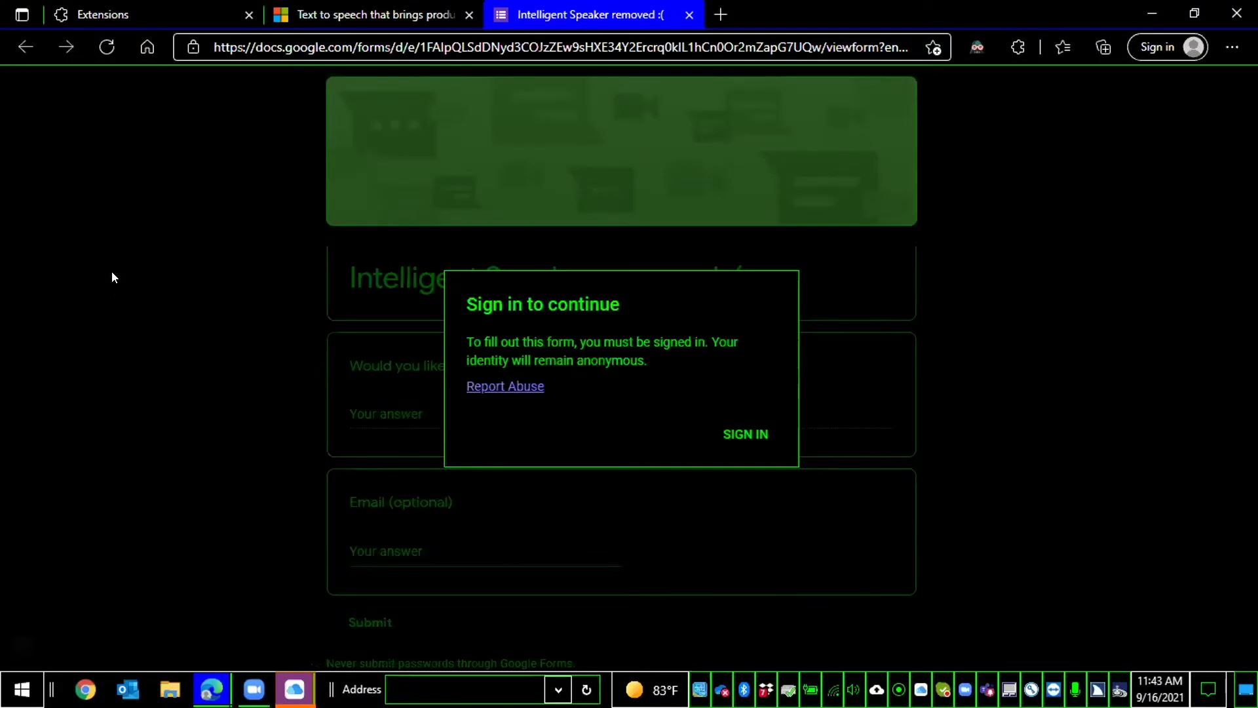
Enter blog. in the address bar and load blog.freedomscientific.com, the Freedom Scientific Blog.
{"action": "left_click", "coordinate": [113, 278]}
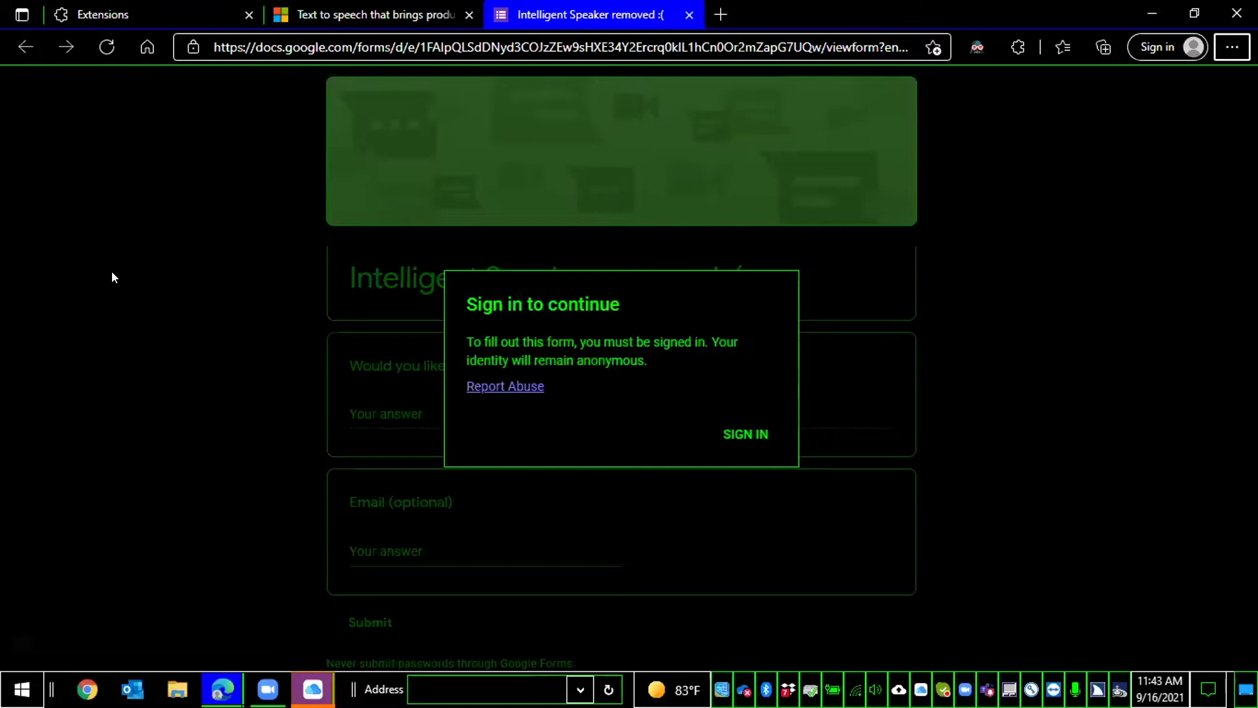
{"action": "left_click", "coordinate": [113, 277]}
{"action": "key", "text": "alt+d"}
{"action": "type", "text": "blog."}
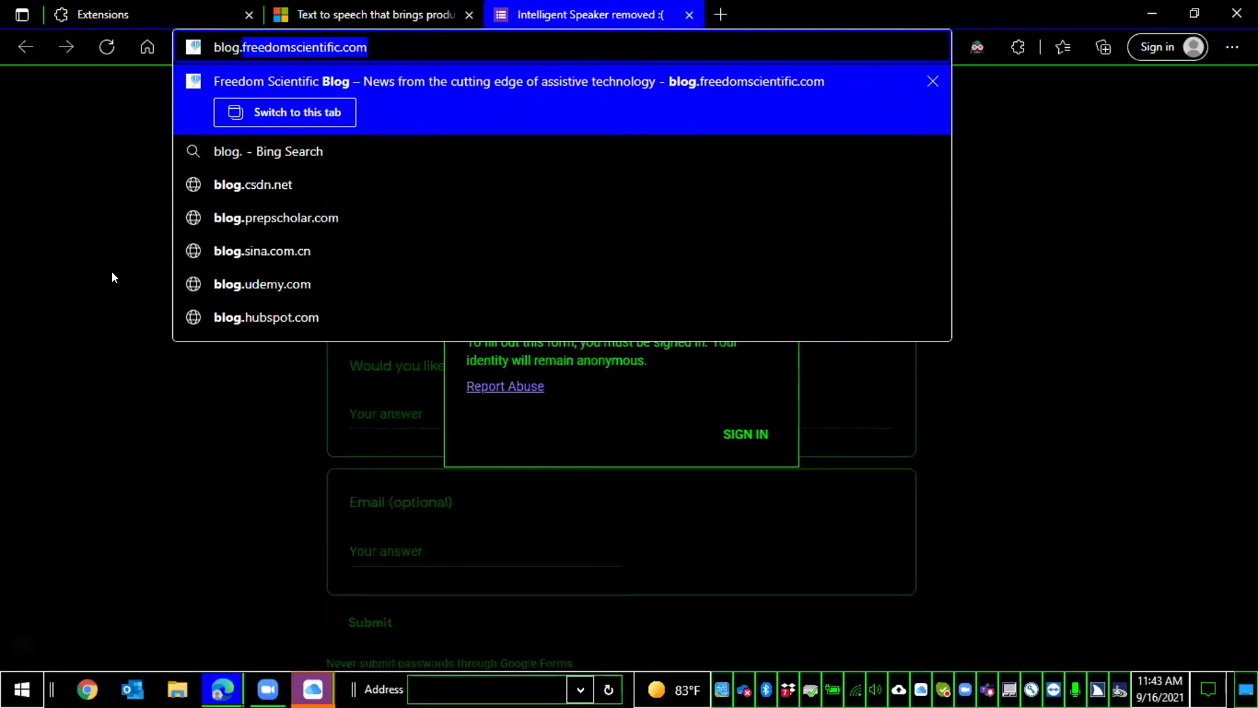
{"action": "key", "text": "Return"}
{"action": "key", "text": "ctrl"}
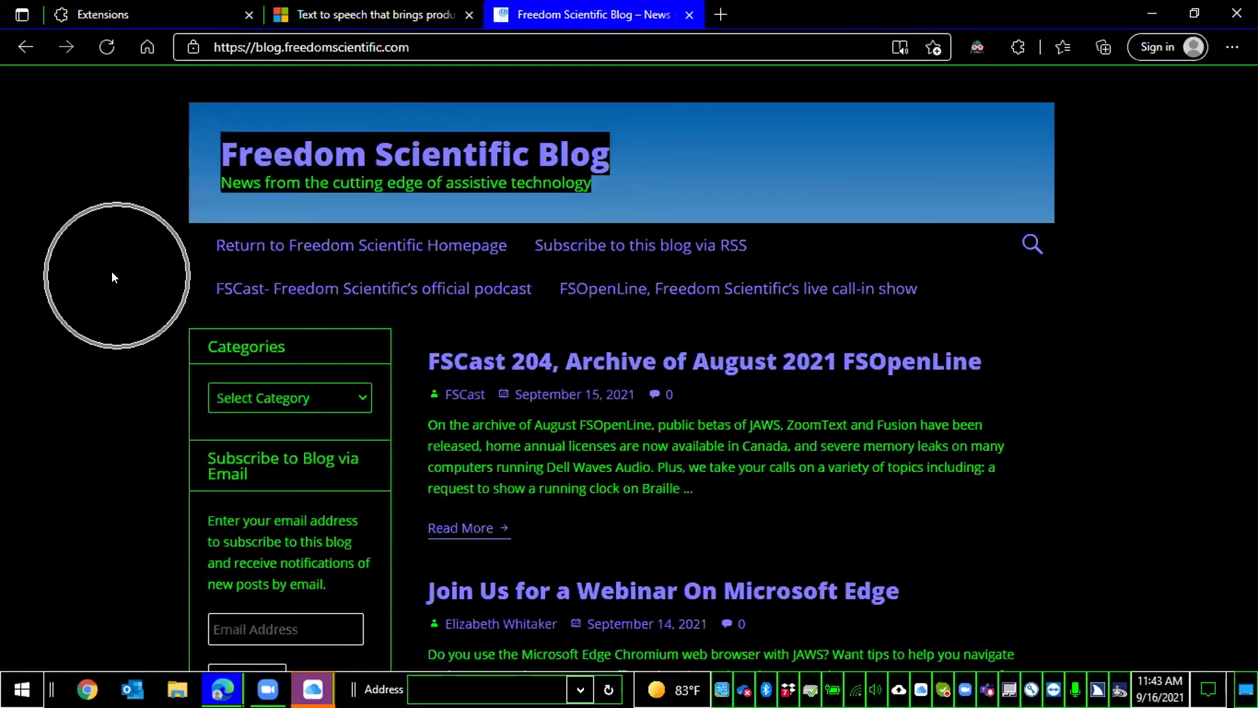
{"action": "key", "text": "ctrl"}
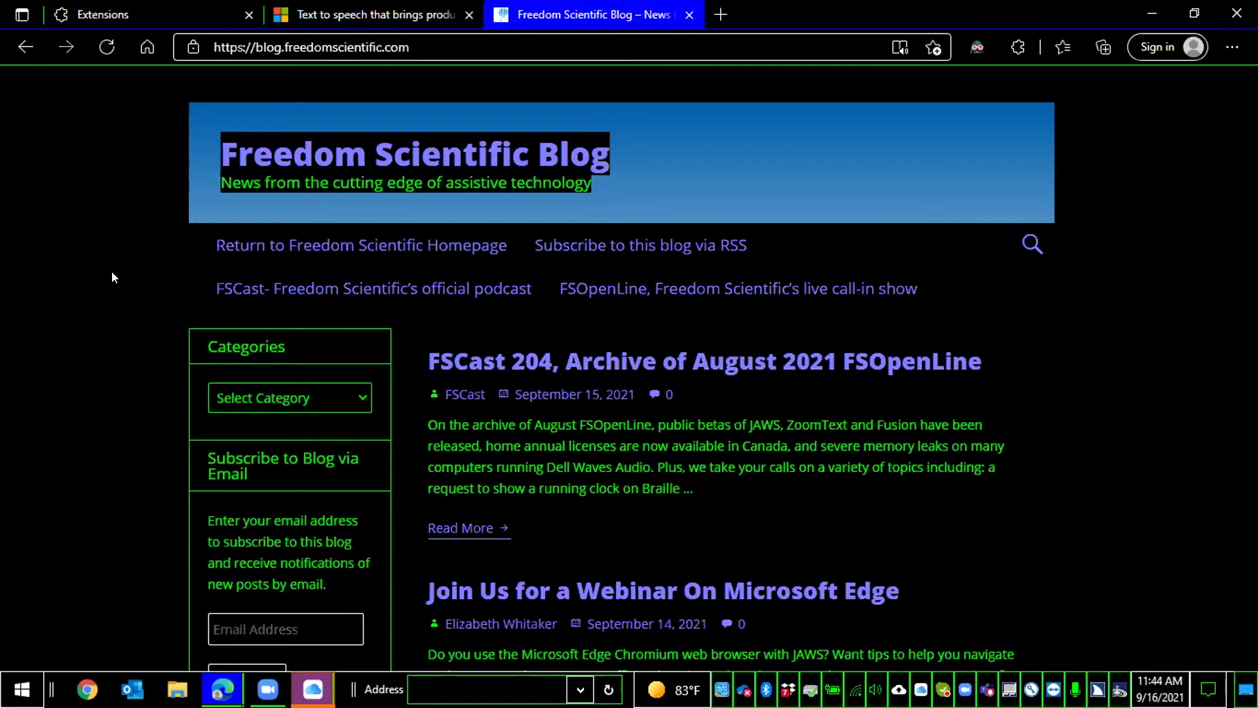
Switch the blog to Immersive Reader with F9 and move focus into the reader toolbar.
{"action": "key", "text": "F9"}
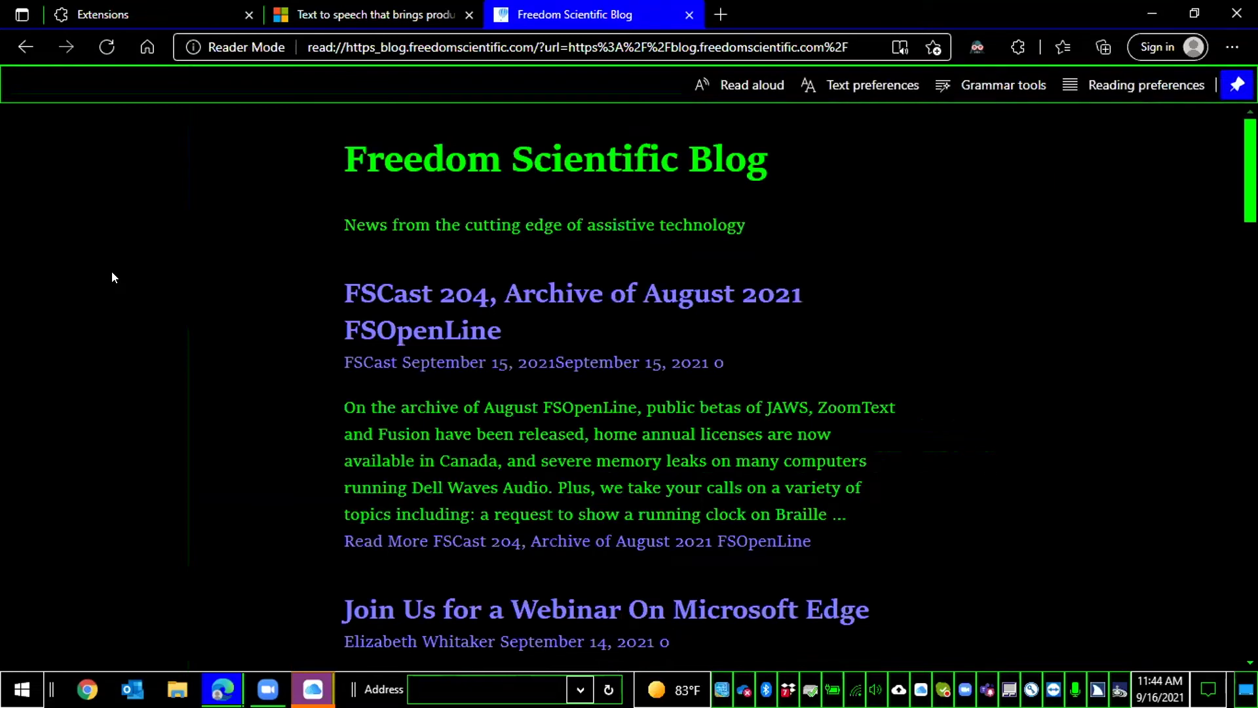
{"action": "key", "text": "ctrl"}
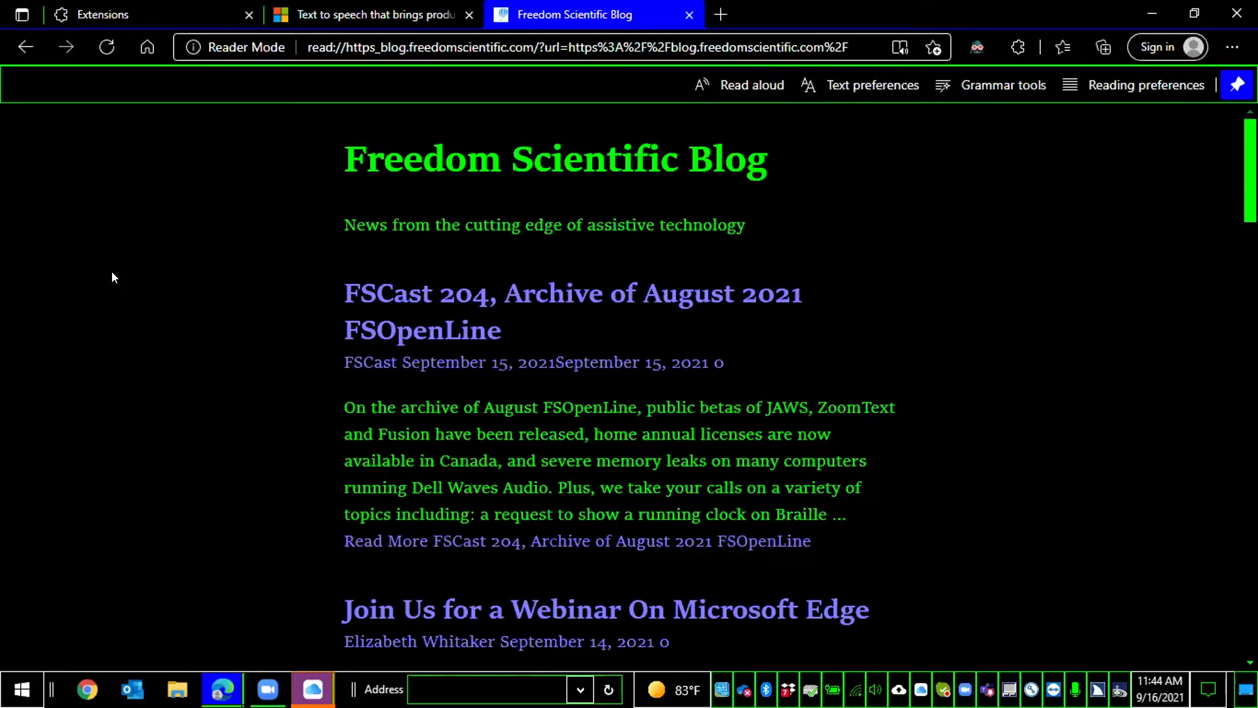
{"action": "key", "text": "Tab"}
{"action": "key", "text": "Tab"}
{"action": "key", "text": "Tab"}
{"action": "key", "text": "Tab"}
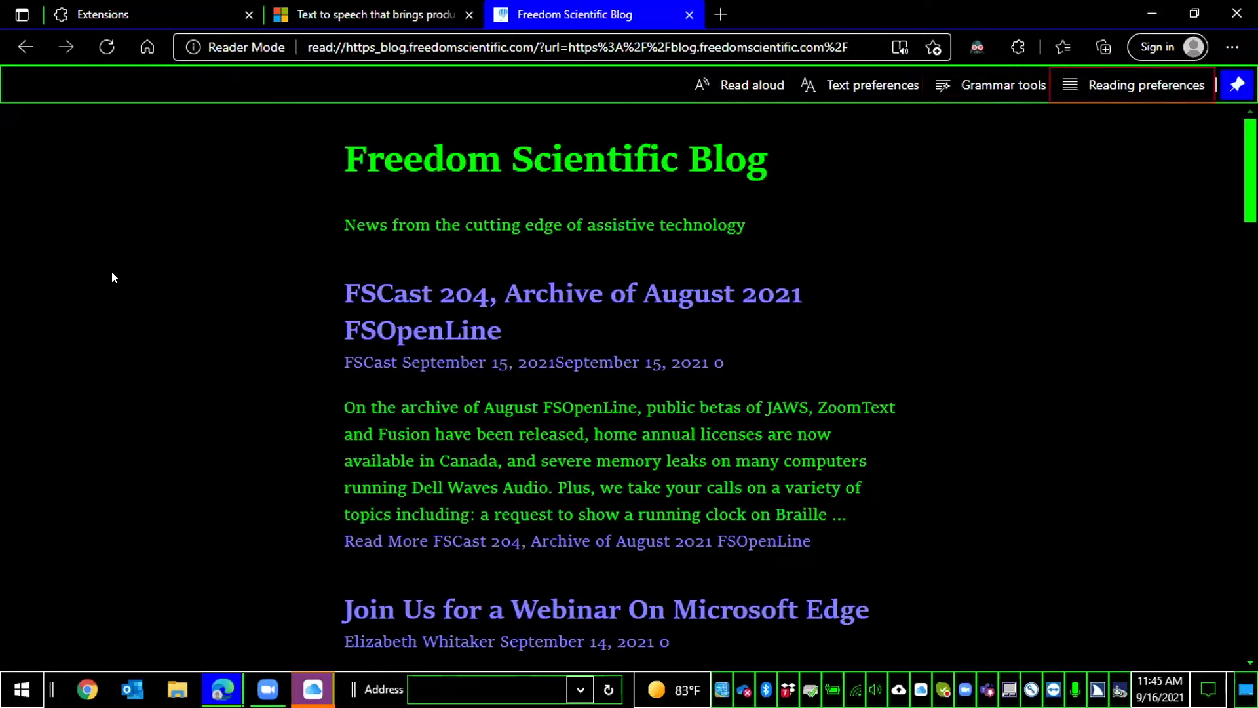
{"action": "key", "text": "ctrl"}
{"action": "key", "text": "Tab"}
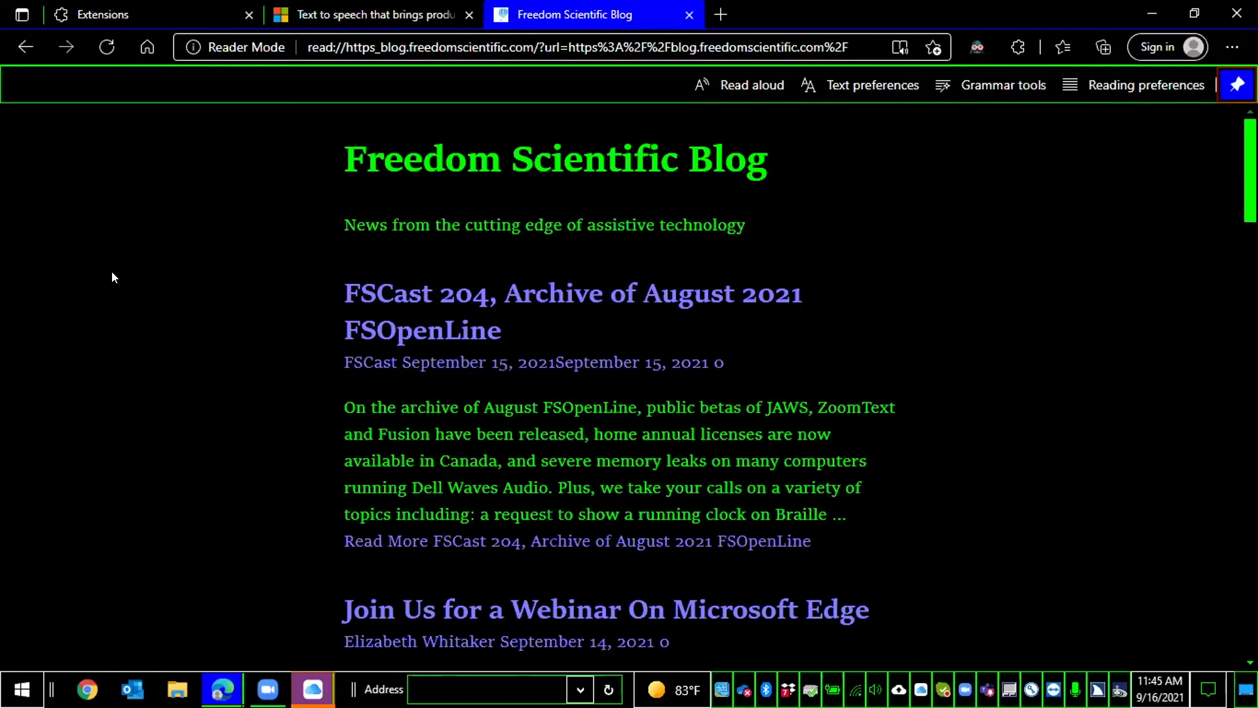
{"action": "key", "text": "Tab"}
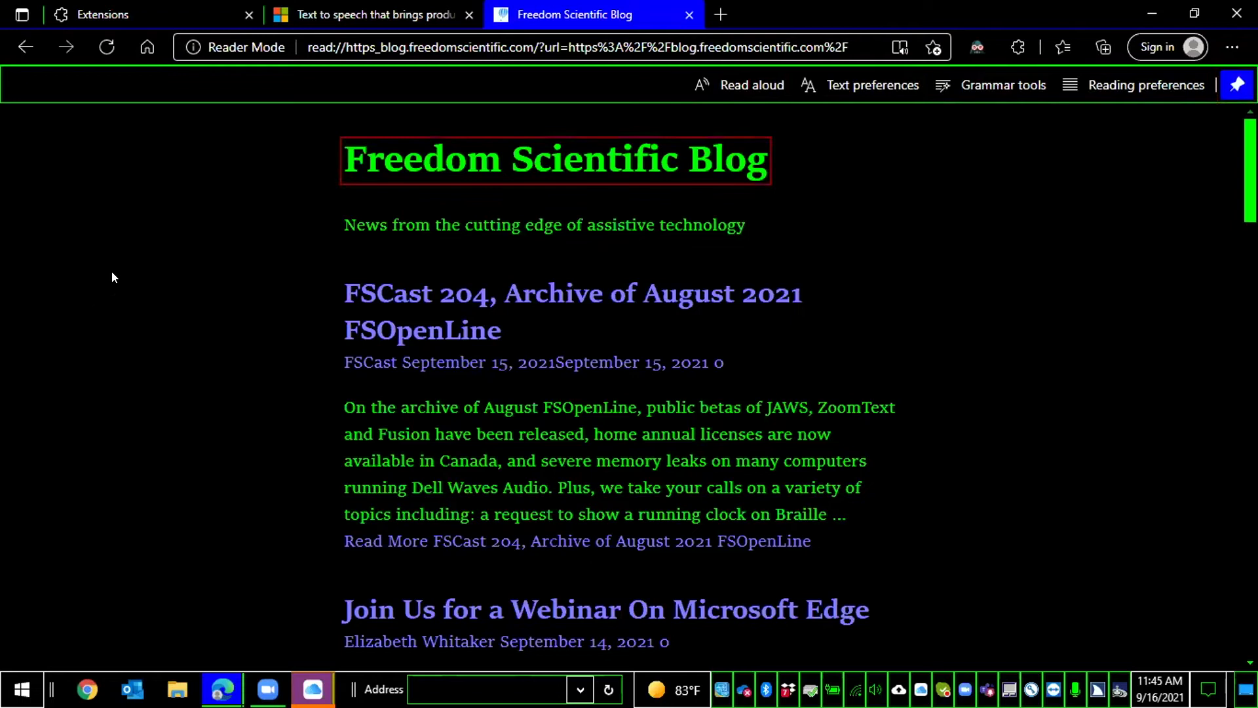
{"action": "key", "text": "ctrl"}
{"action": "key", "text": "shift+Tab"}
{"action": "key", "text": "shift+Tab"}
{"action": "key", "text": "shift+Tab"}
{"action": "key", "text": "shift+Tab"}
{"action": "key", "text": "shift+Tab"}
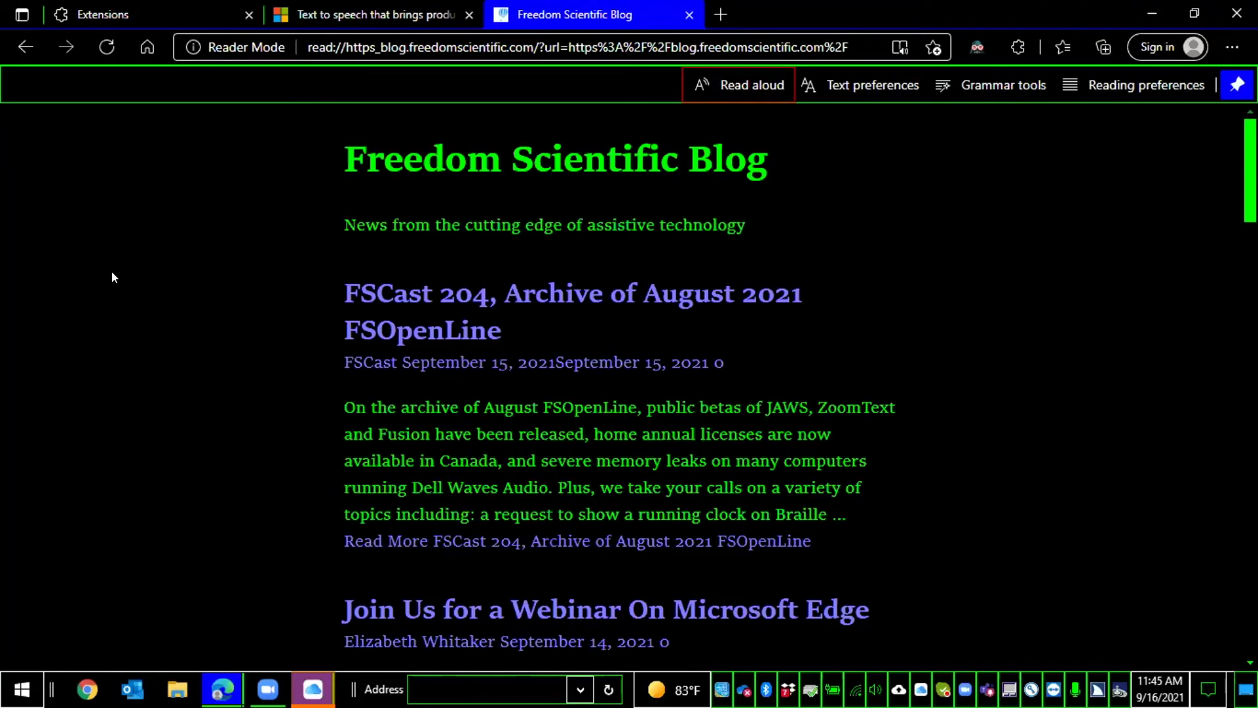
Start Read Aloud, pause it at 'Archive' in the FSCast 204 headline, and move among the playback controls.
{"action": "key", "text": "Return"}
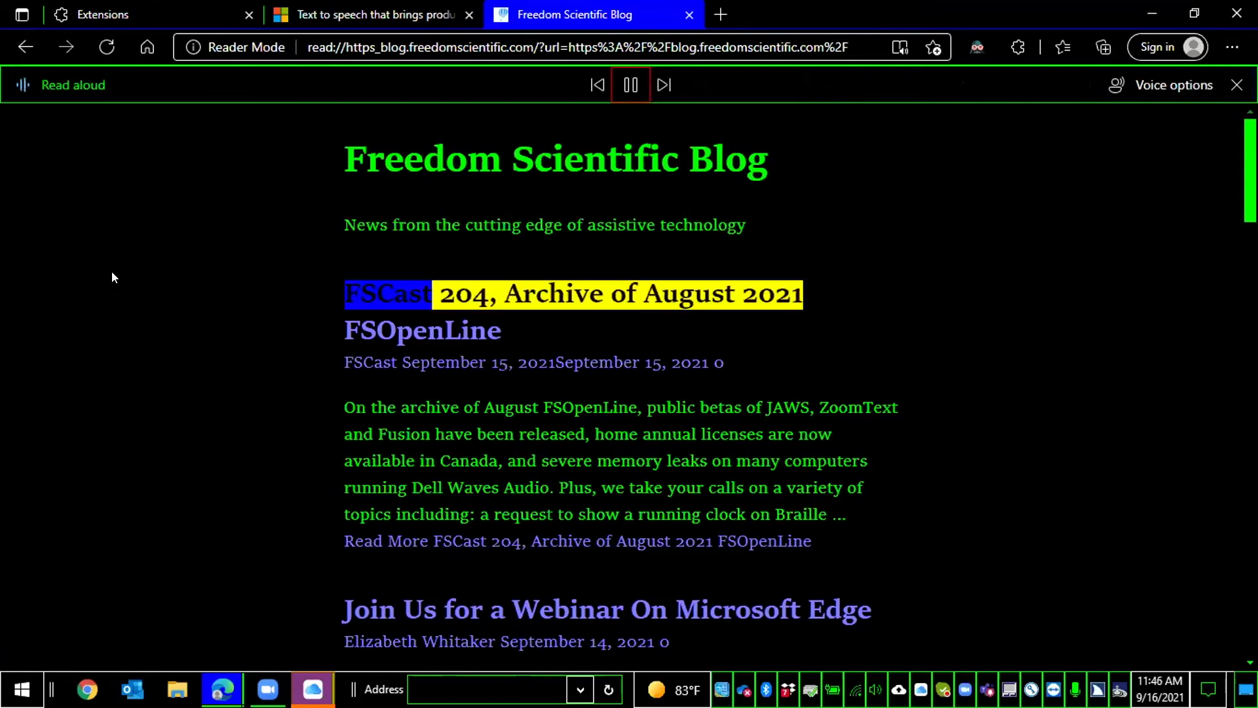
{"action": "key", "text": "space"}
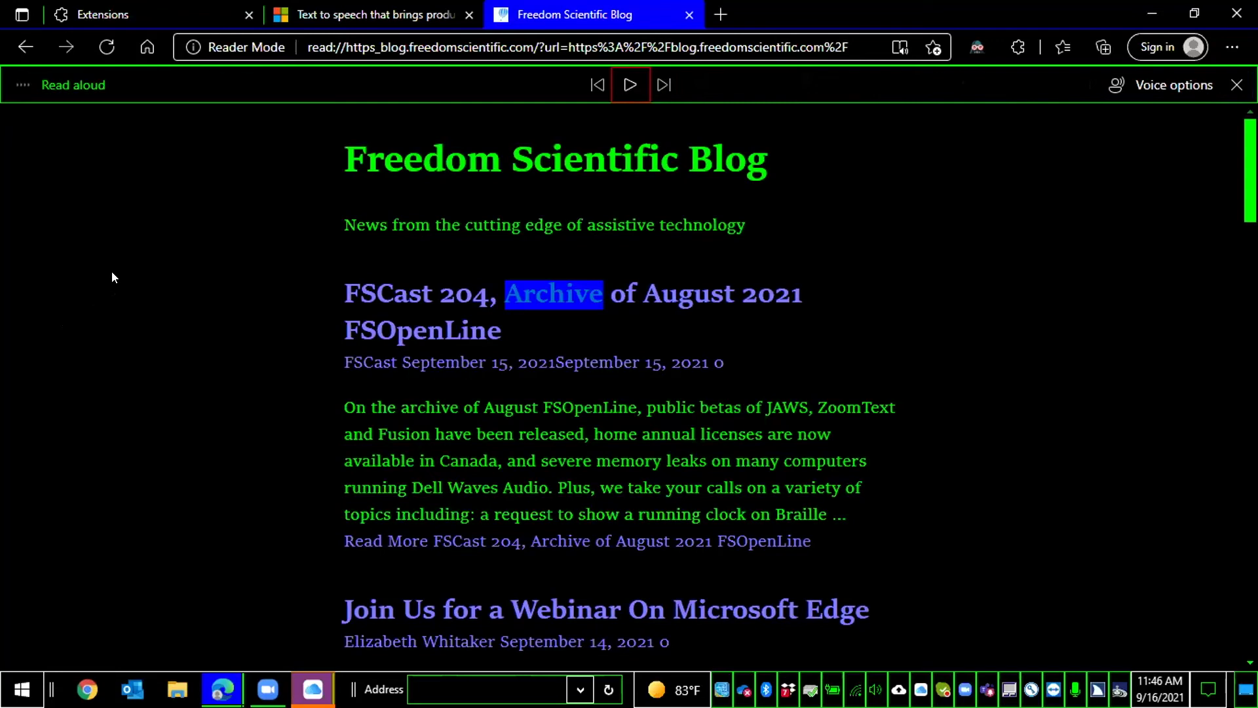
{"action": "key", "text": "Tab"}
{"action": "key", "text": "shift+Tab"}
{"action": "key", "text": "shift+Tab"}
{"action": "key", "text": "Tab"}
{"action": "key", "text": "Tab"}
{"action": "key", "text": "Tab"}
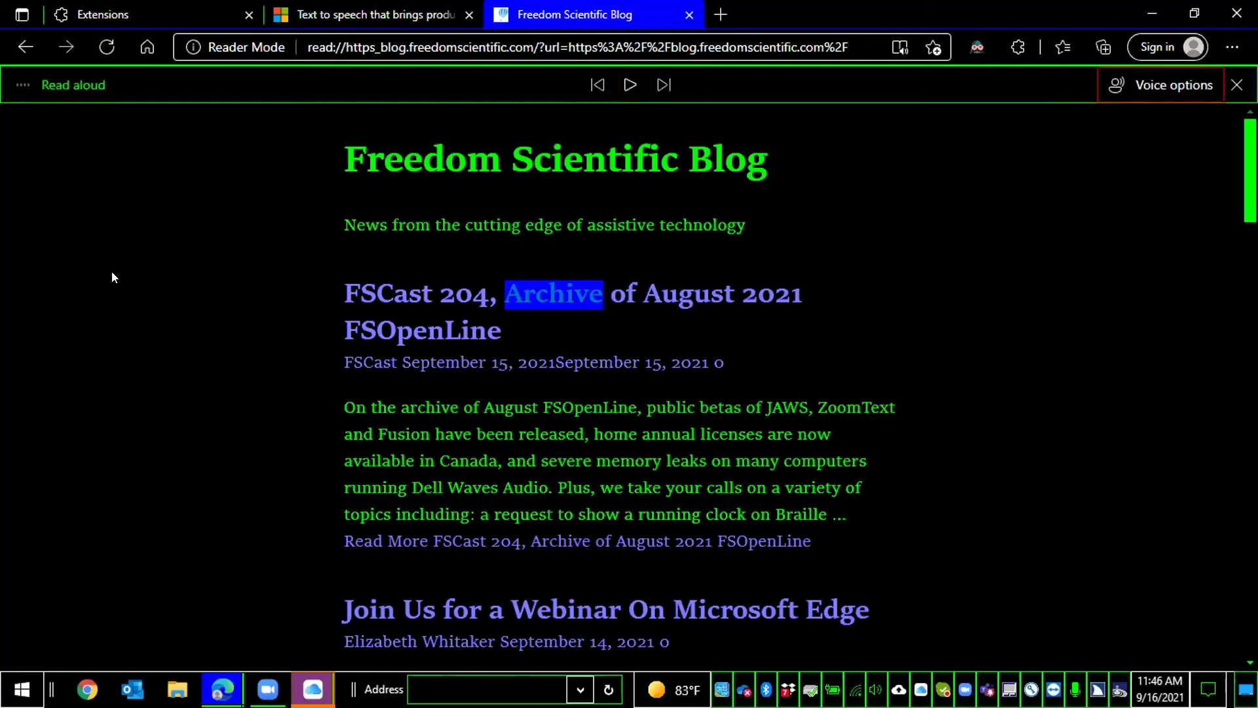